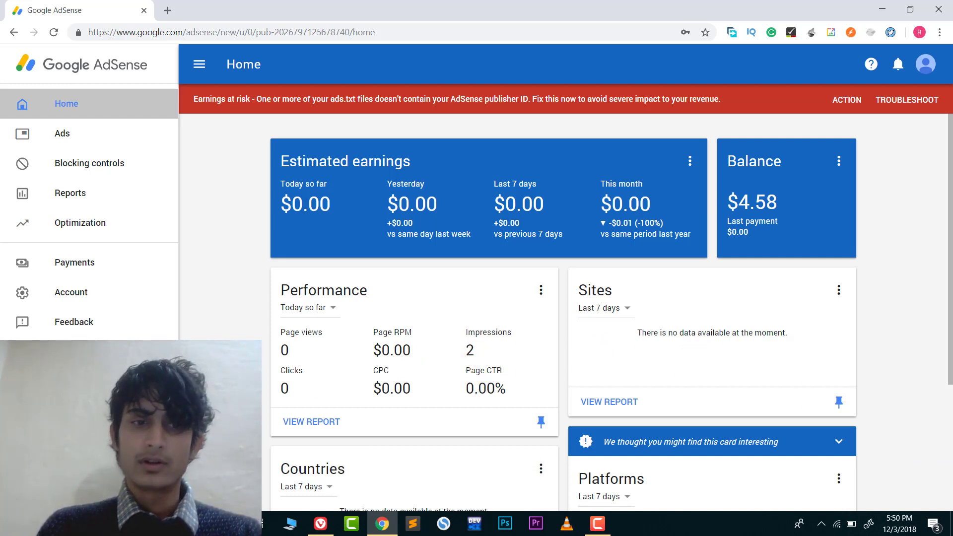
Step: Go to the Payments section and open the management page for its settings
click(140, 267)
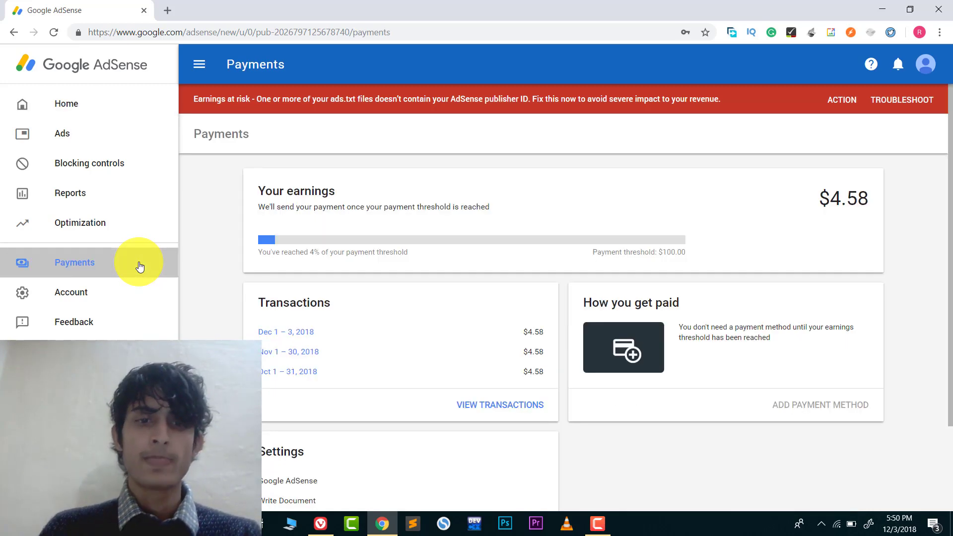
scroll(549, 323, down, 1)
scroll(549, 324, down, 2)
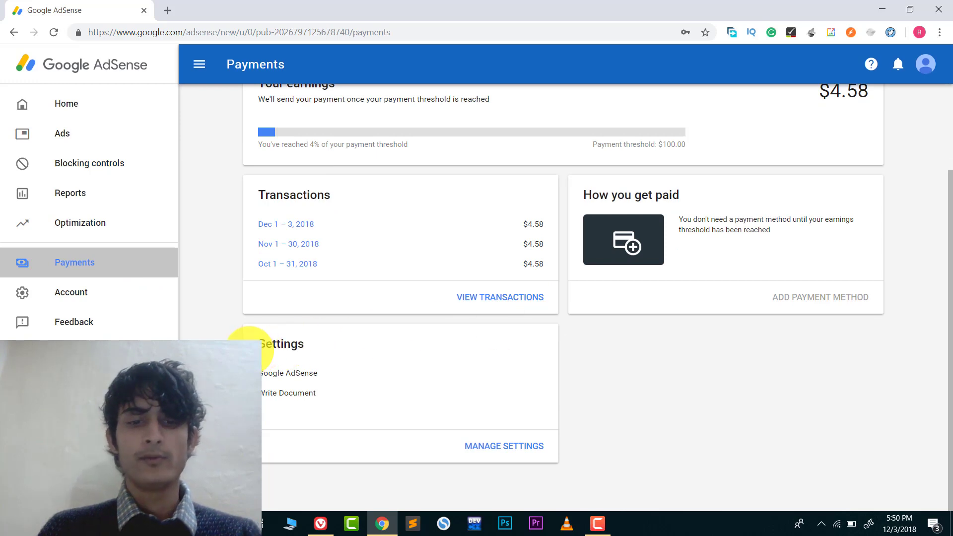
drag(259, 344, 298, 345)
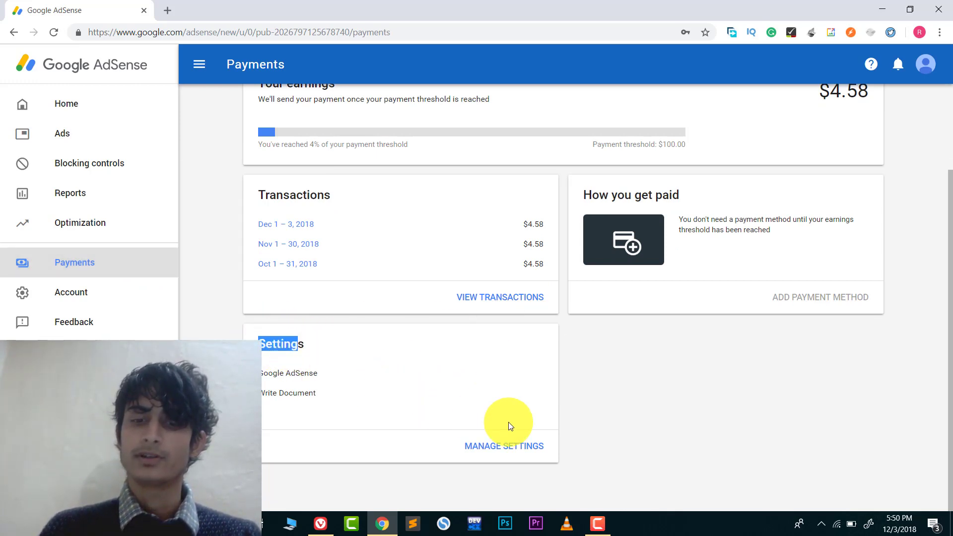
click(504, 447)
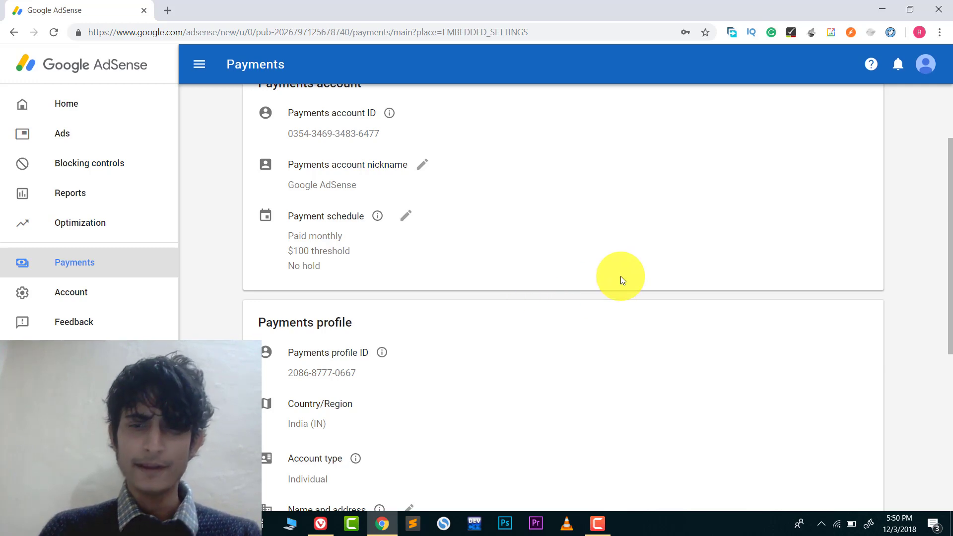
Step: Examine the country/region and account type listed in the payments profile
scroll(620, 276, down, 3)
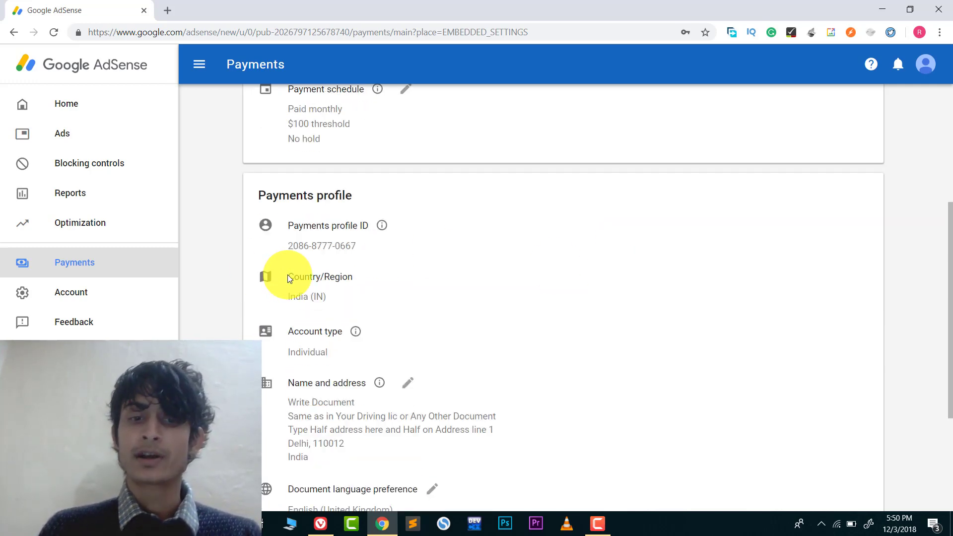
drag(287, 277, 347, 280)
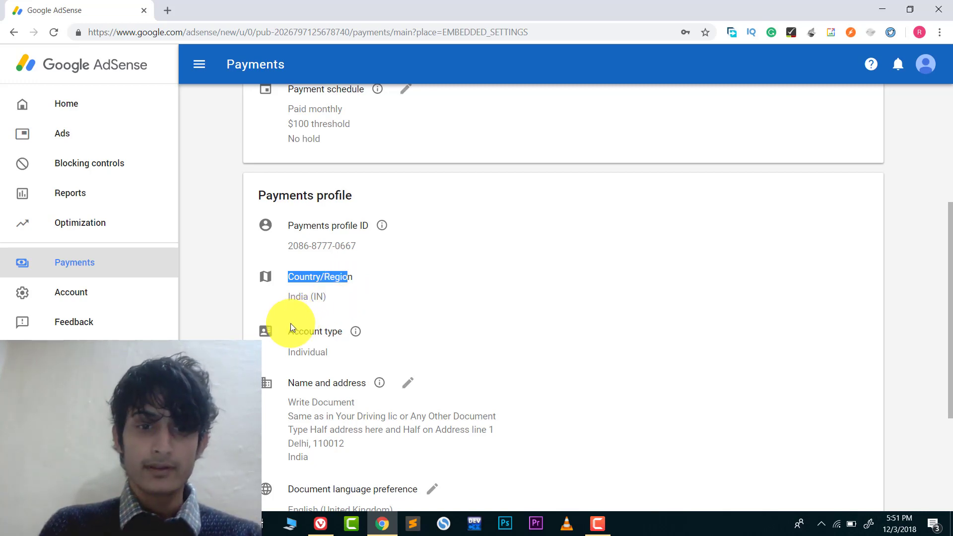
drag(342, 331, 299, 332)
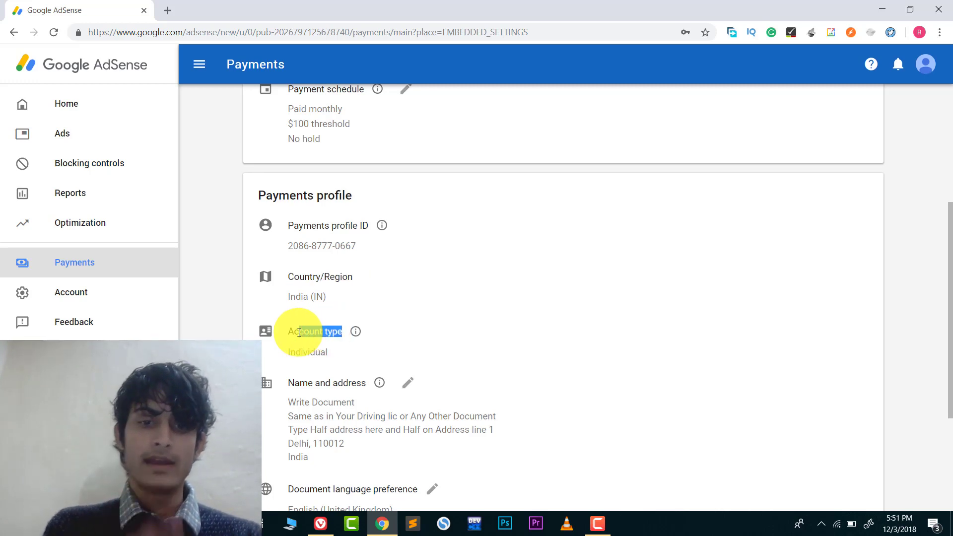
drag(287, 353, 332, 362)
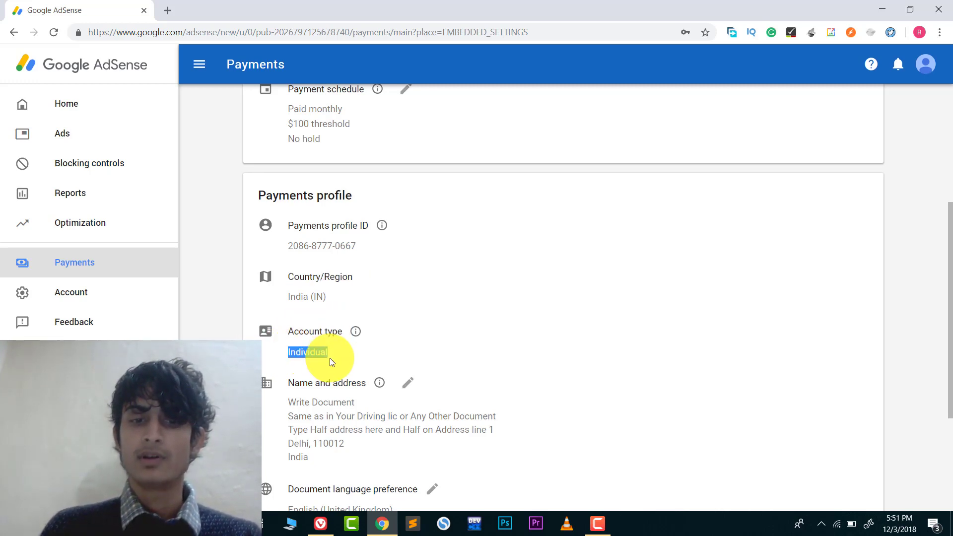
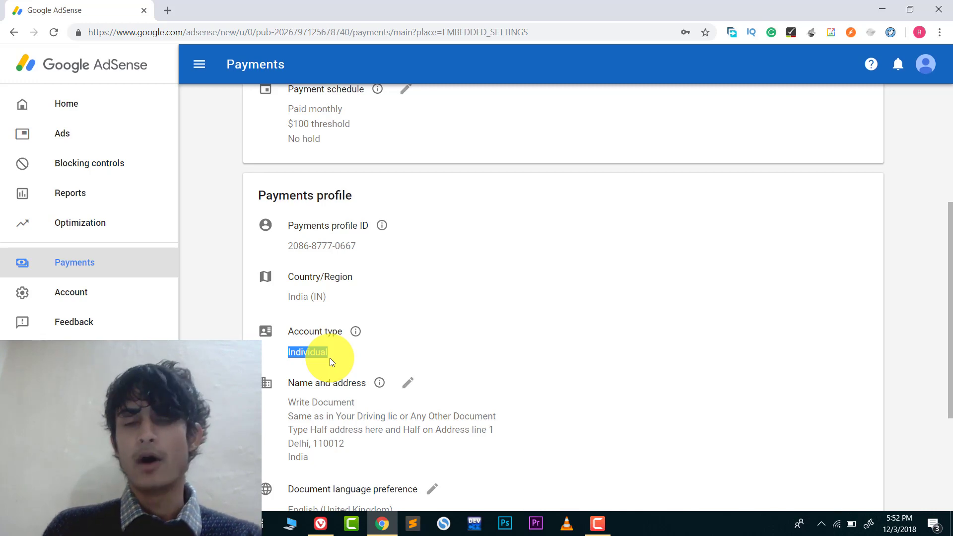
click(501, 285)
scroll(501, 286, down, 1)
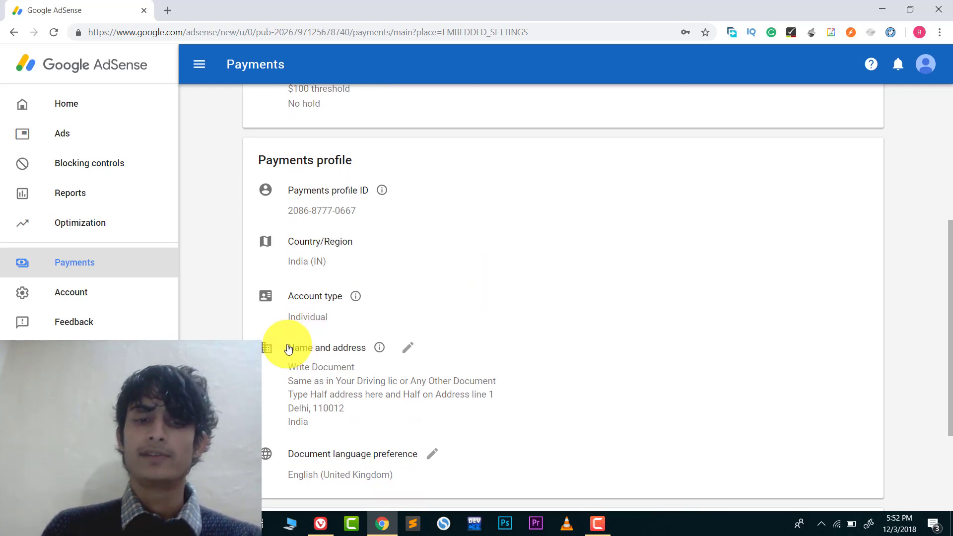
Step: Try adding the sample text "hfwjdkadhkj" to the profile's name and "xdfsdf" to address line 1, and reload the page without keeping the edits
click(408, 350)
scroll(406, 349, down, 2)
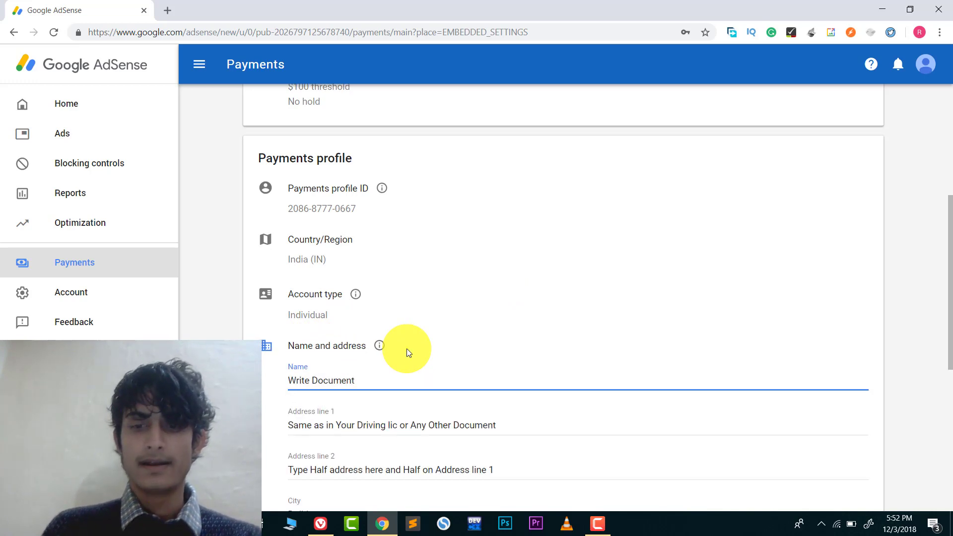
scroll(406, 348, down, 2)
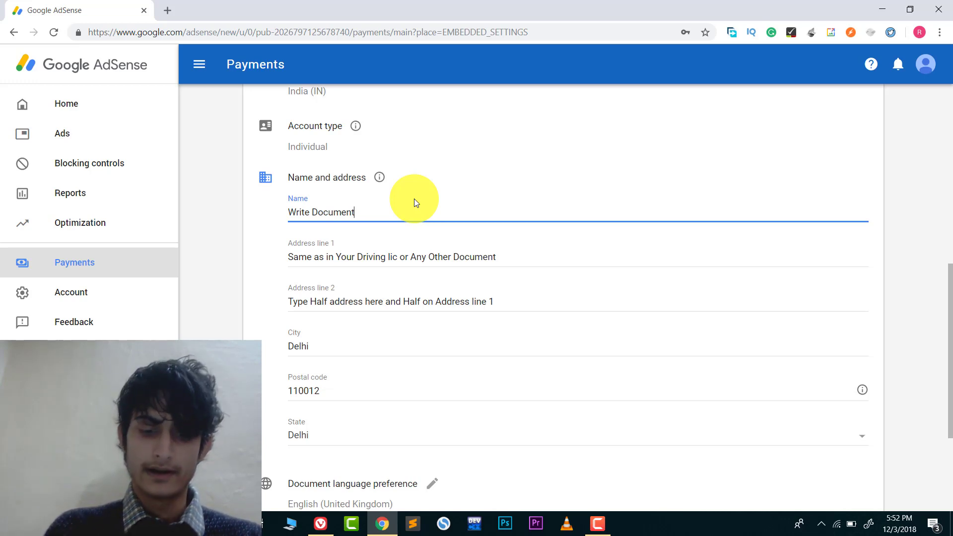
text(hfwjdkadhkj)
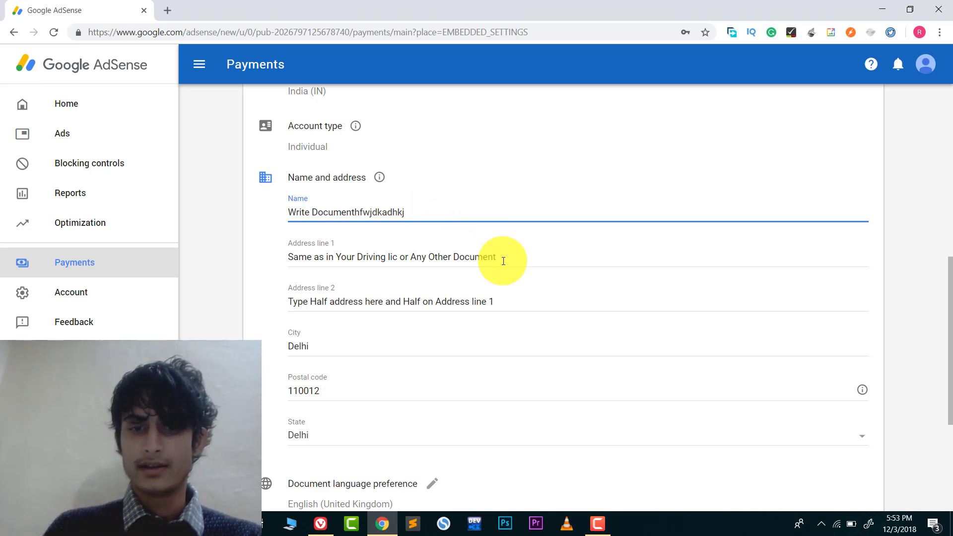
click(487, 257)
text(xdfsdf)
scroll(383, 276, down, 1)
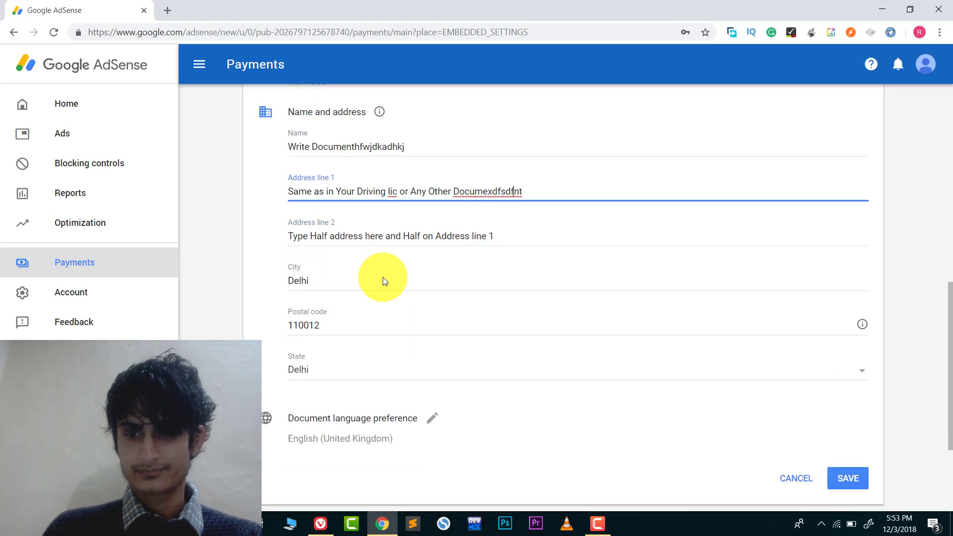
scroll(383, 277, down, 1)
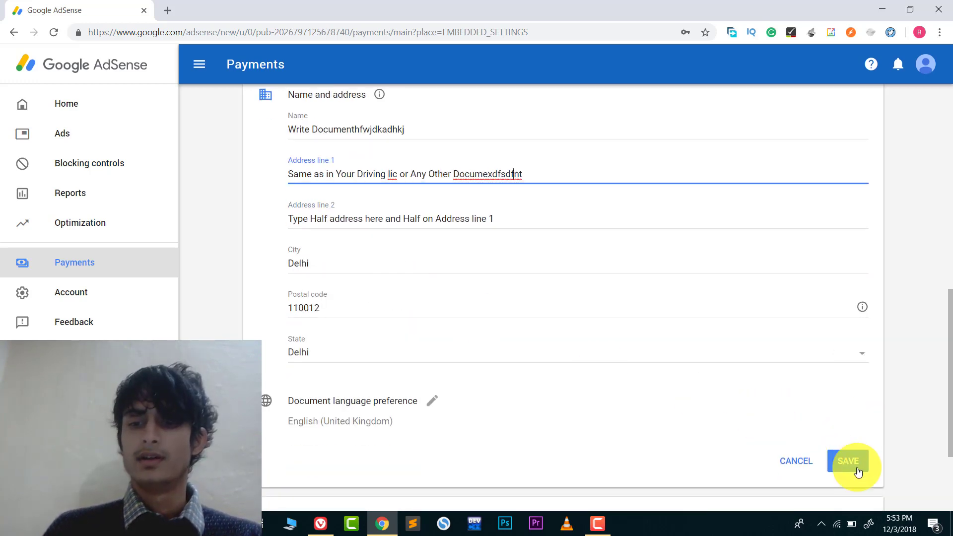
click(55, 33)
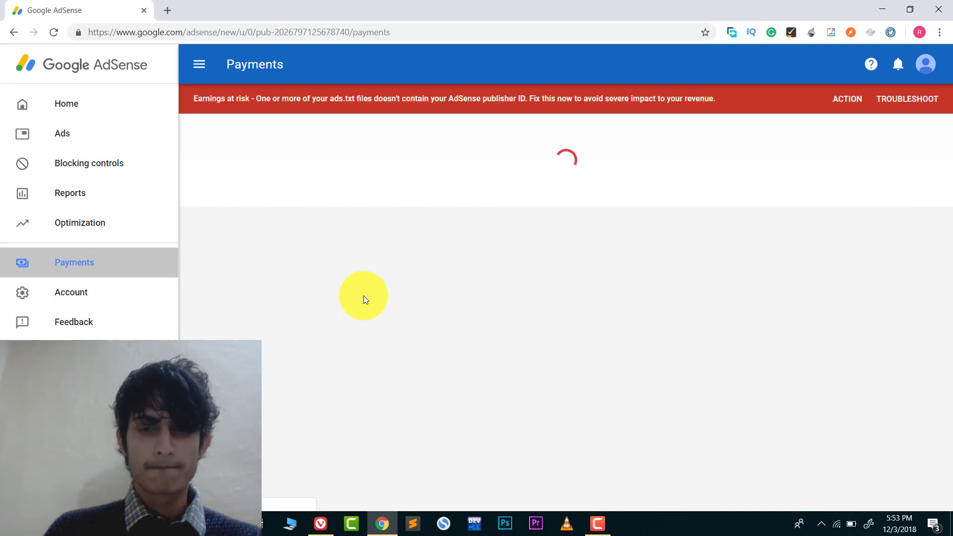
Step: Reopen the payments settings and make the payments profile's name and address editable
scroll(363, 298, down, 2)
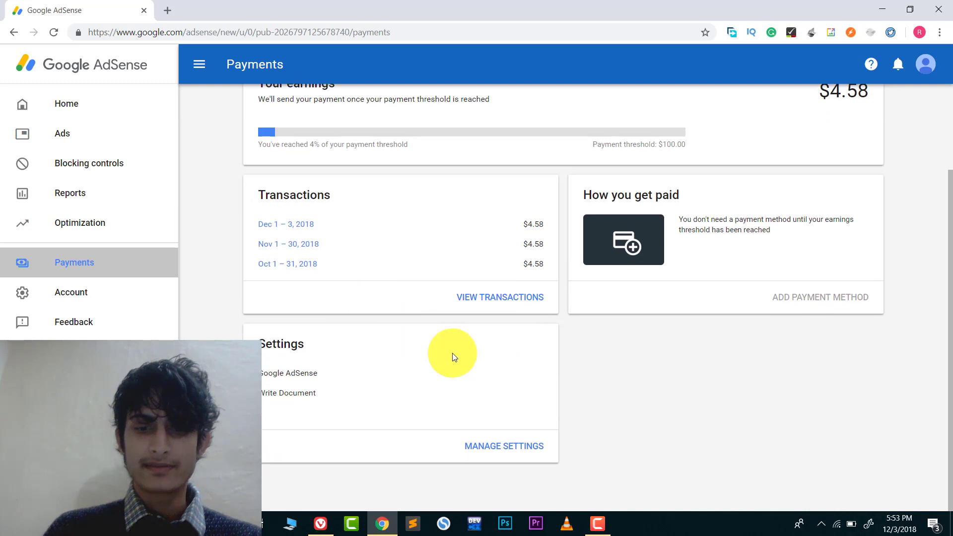
click(485, 447)
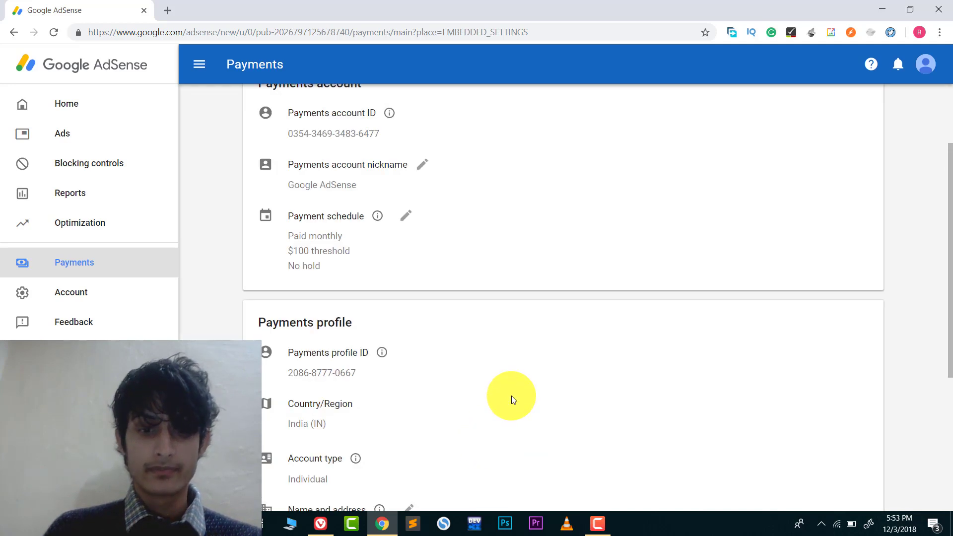
scroll(512, 397, down, 2)
click(408, 392)
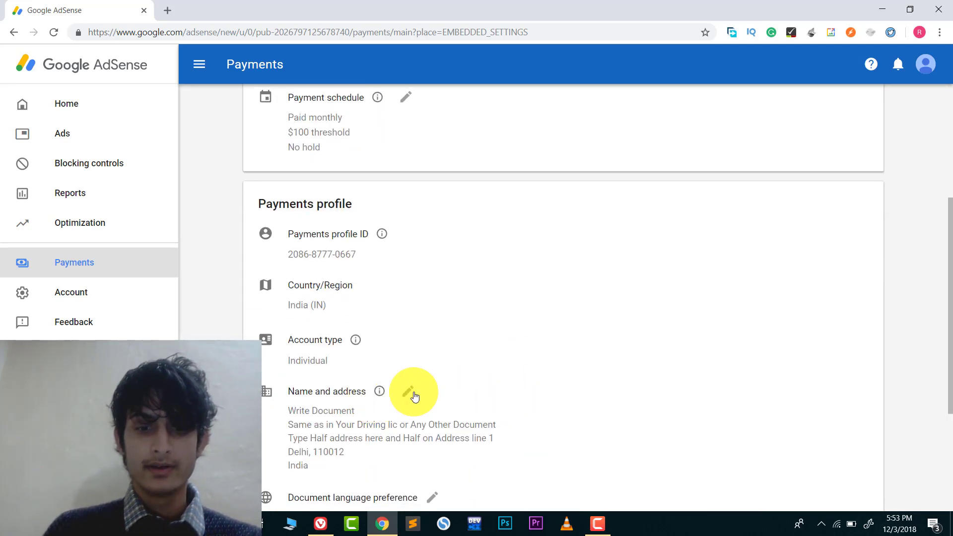
scroll(549, 254, down, 4)
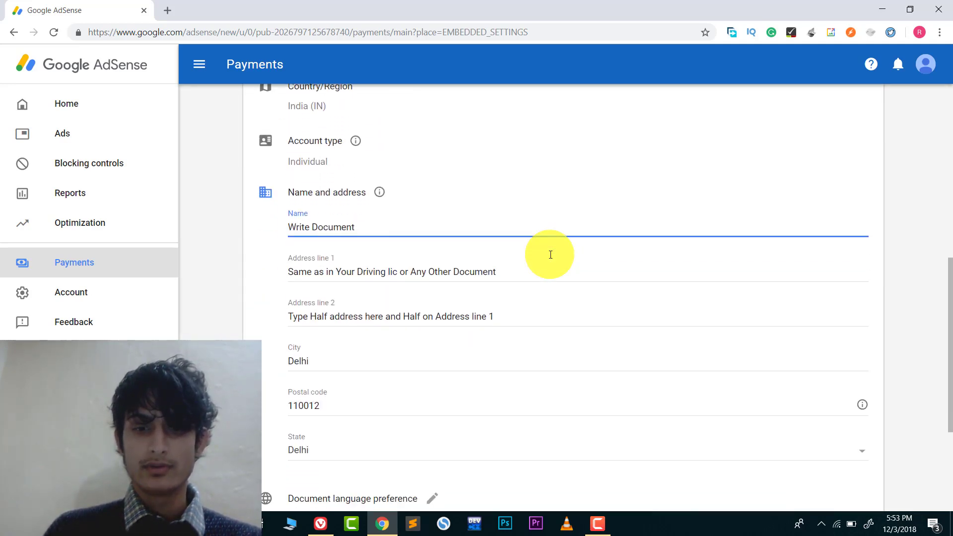
scroll(550, 255, down, 2)
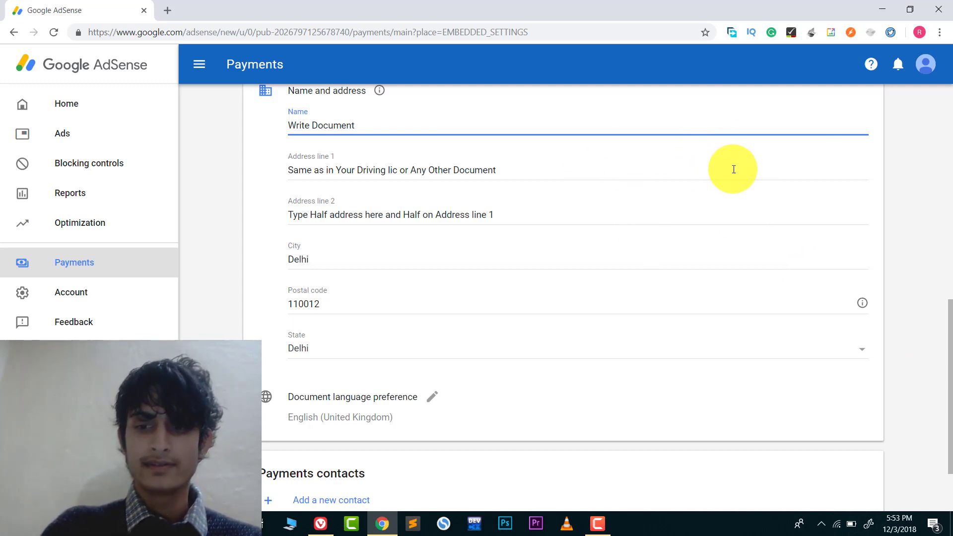
Step: Try the sample entries "sjhdskjad" and "hjashd" in the profile's Name field and clear the field completely
text(sjhdskjad)
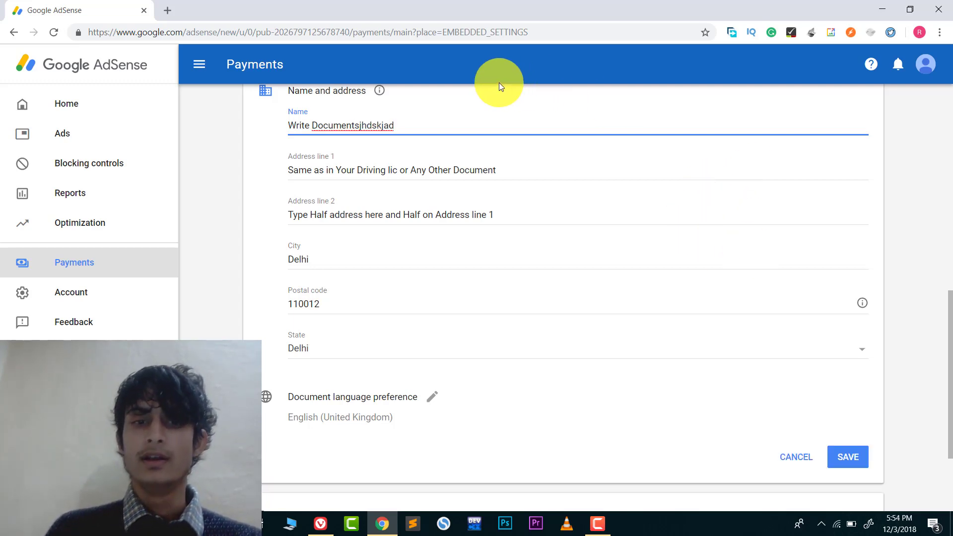
scroll(508, 142, up, 1)
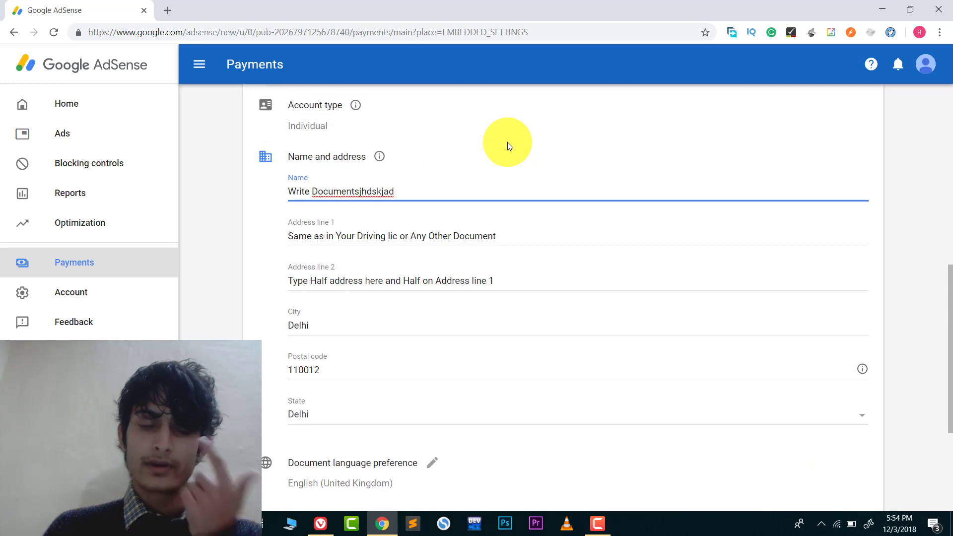
drag(404, 191, 256, 197)
key(BackSpace)
text(hjashd)
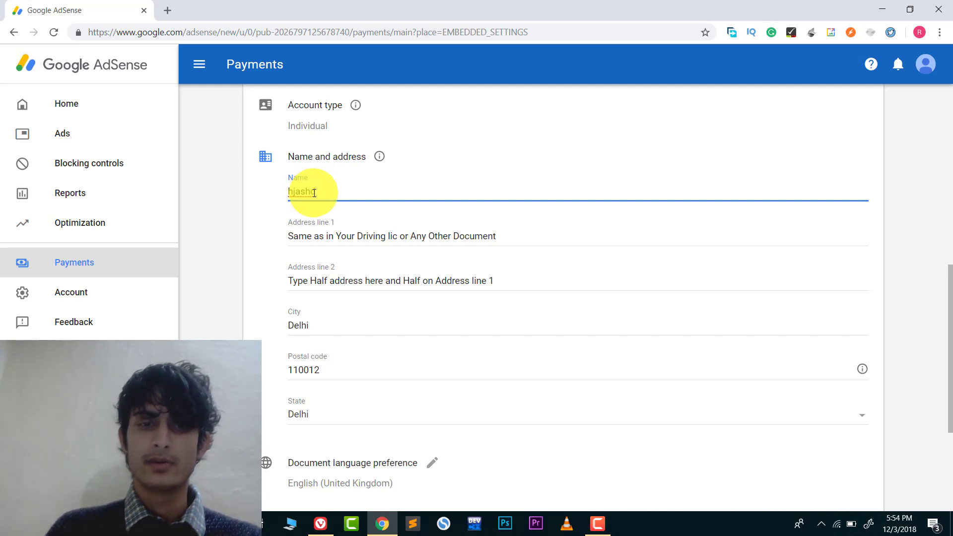
drag(323, 192, 264, 189)
key(BackSpace)
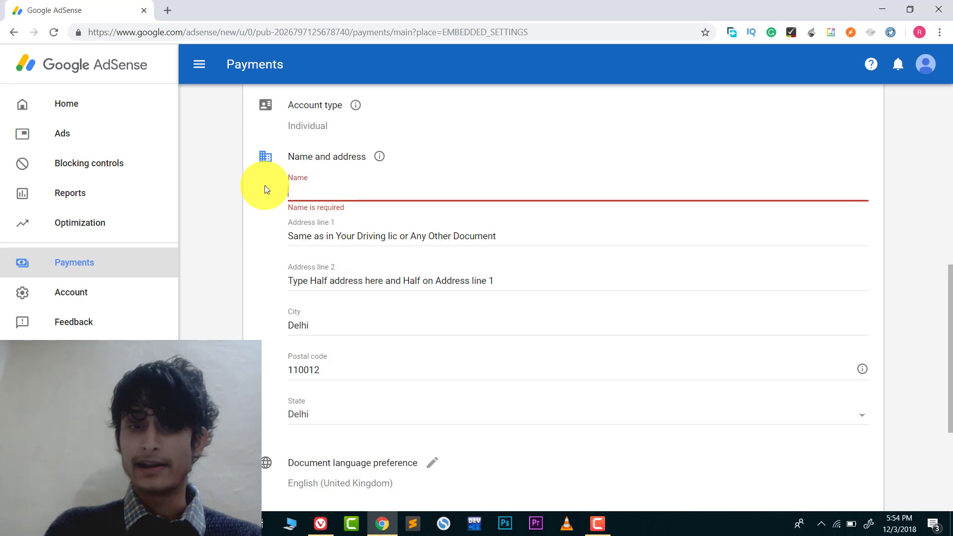
Step: Set the payments profile's name to the sample text "jhsakjdkadk" and save the name and address
drag(478, 232, 331, 234)
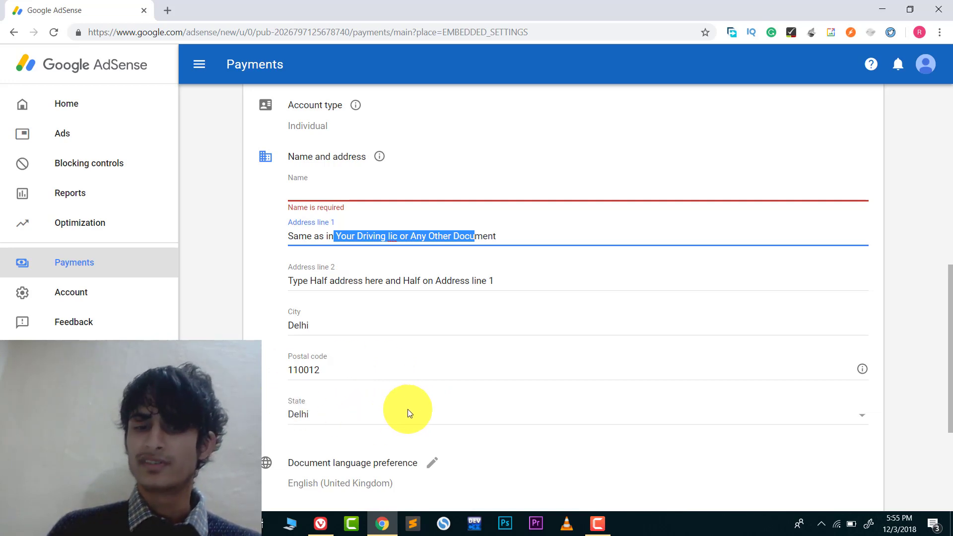
scroll(409, 402, down, 2)
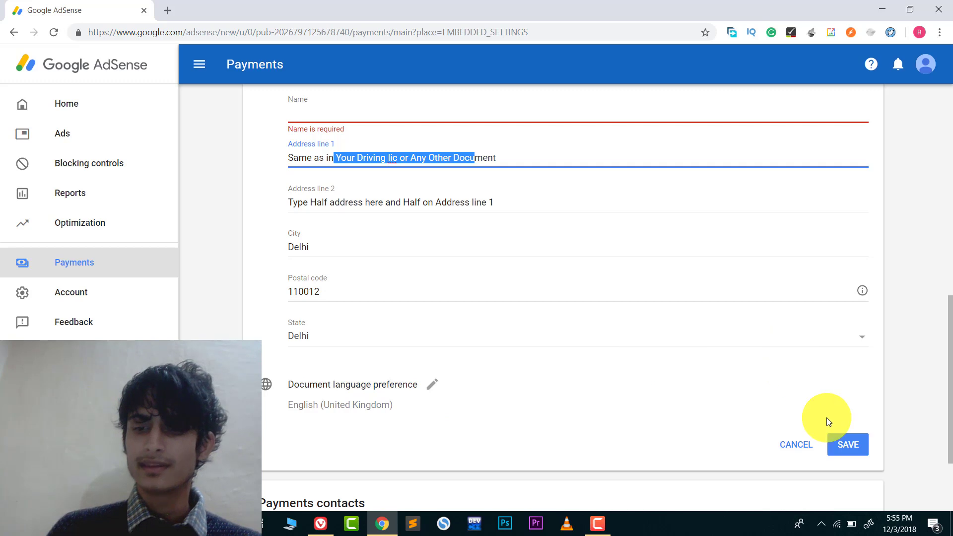
click(847, 444)
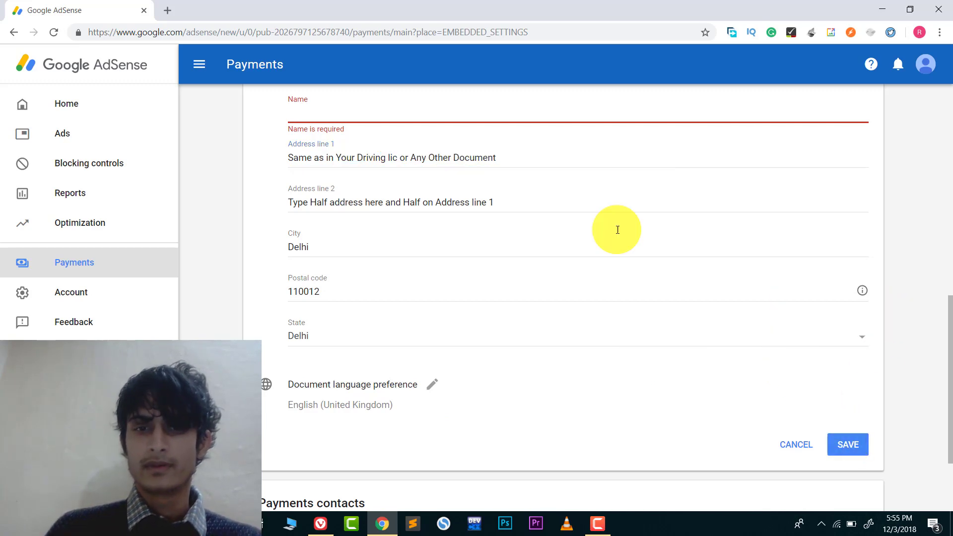
text(jhsakjdkadk)
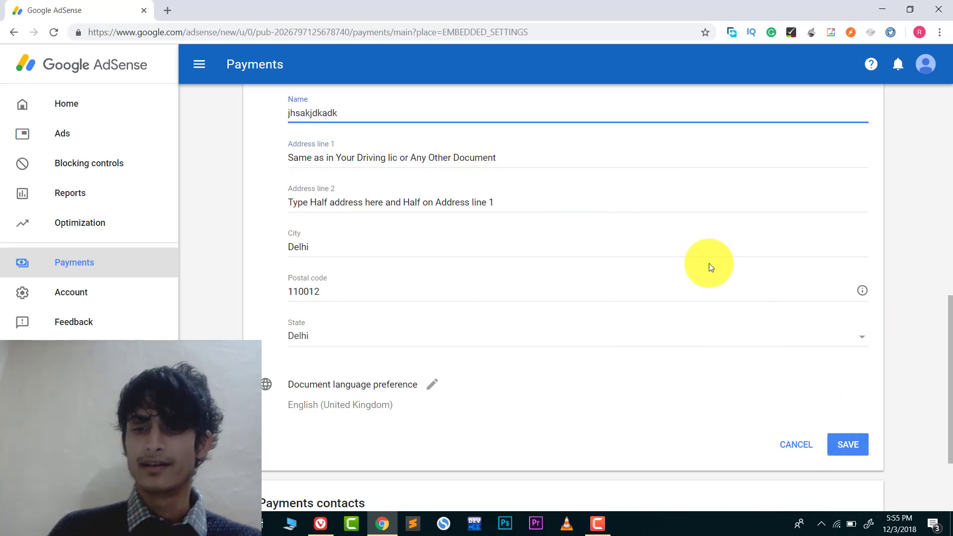
click(846, 443)
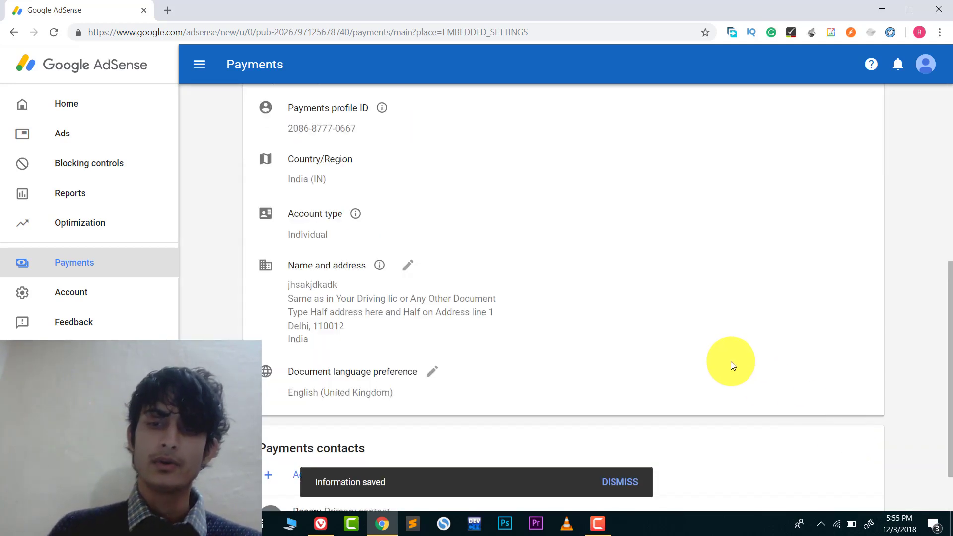
Step: Review the saved payments profile details and return to the Home page
scroll(725, 357, up, 3)
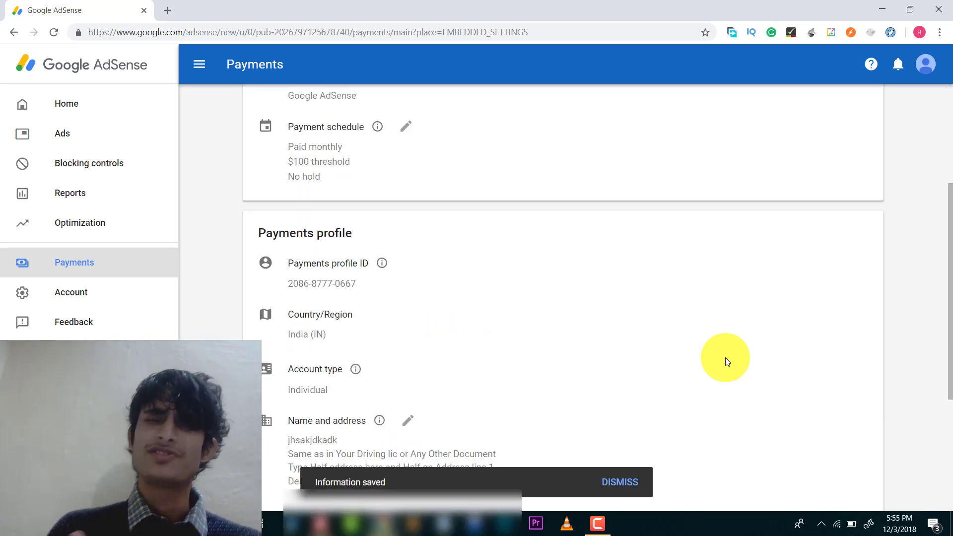
scroll(725, 358, down, 4)
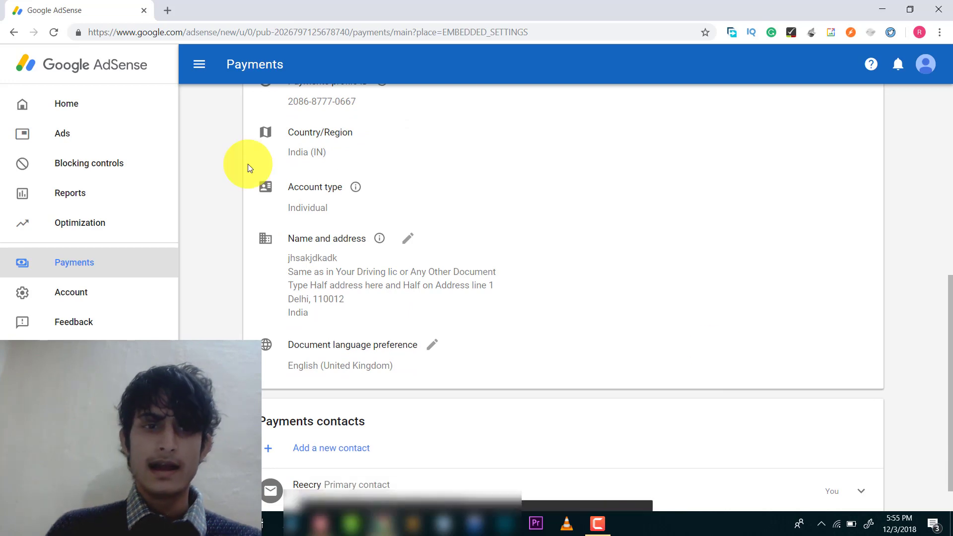
click(90, 104)
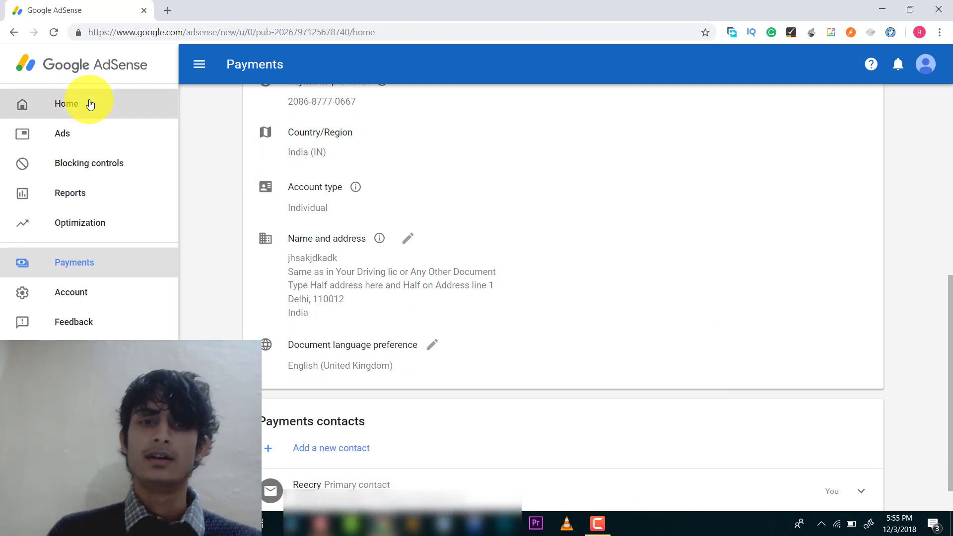